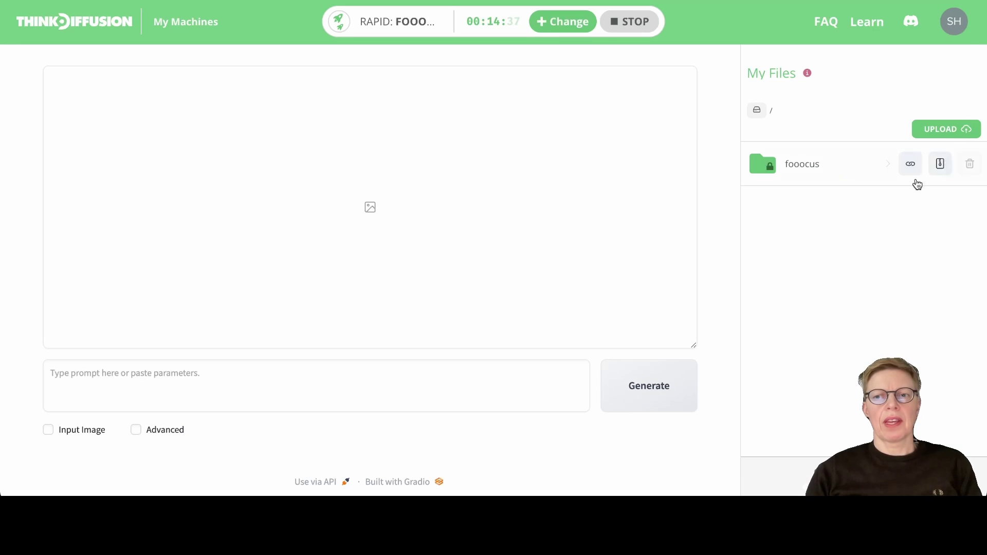
Open the fooocus folder in My Files to reveal its logs, models and outputs folders
left_click(813, 166)
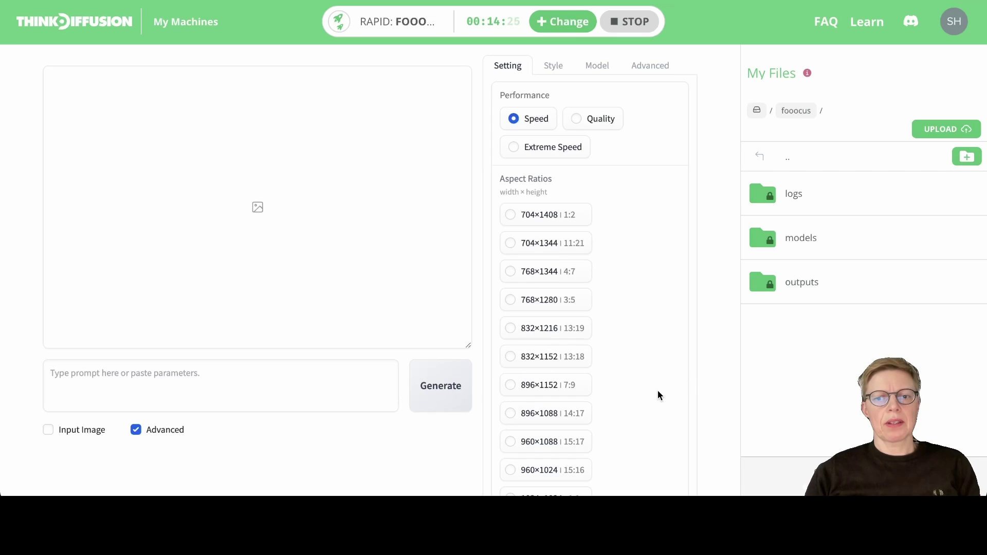
Lower the Image Number setting from 2 to 1
scroll(658, 390, "down", 10)
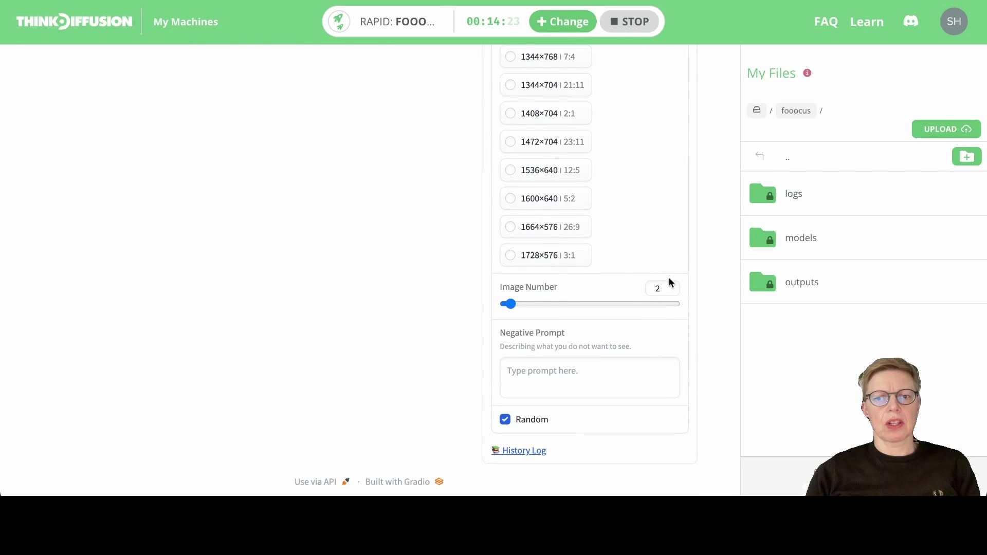
left_click_drag(664, 288, 636, 294)
type("1")
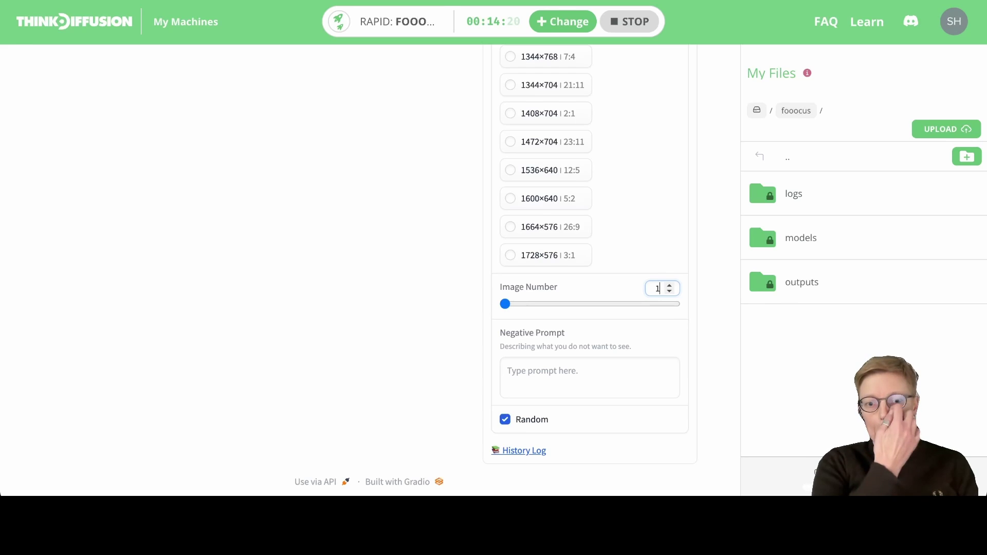
scroll(386, 297, "up", 12)
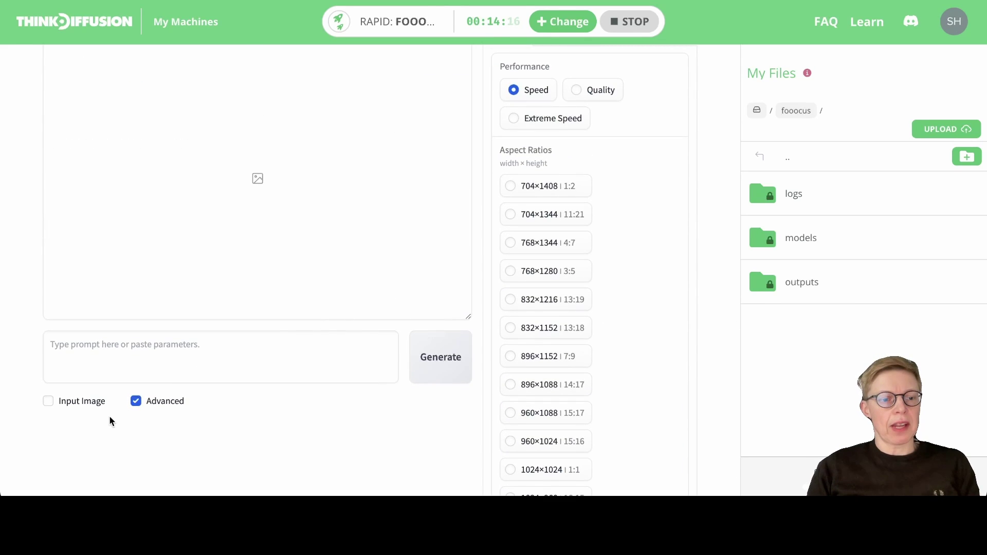
Enable Input Image and load the bearded man's portrait into the first Image Prompt slot
left_click(48, 401)
scroll(48, 401, "down", 5)
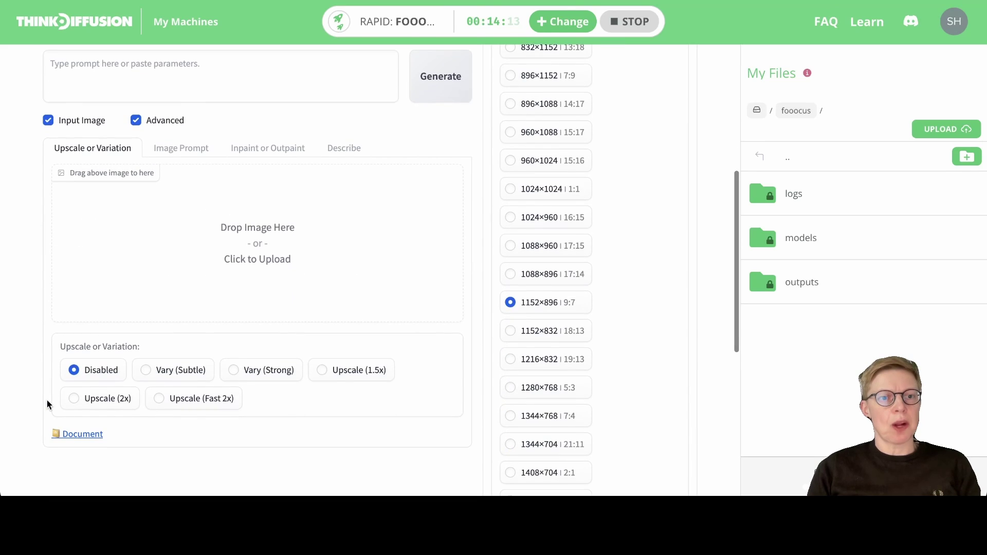
left_click(190, 149)
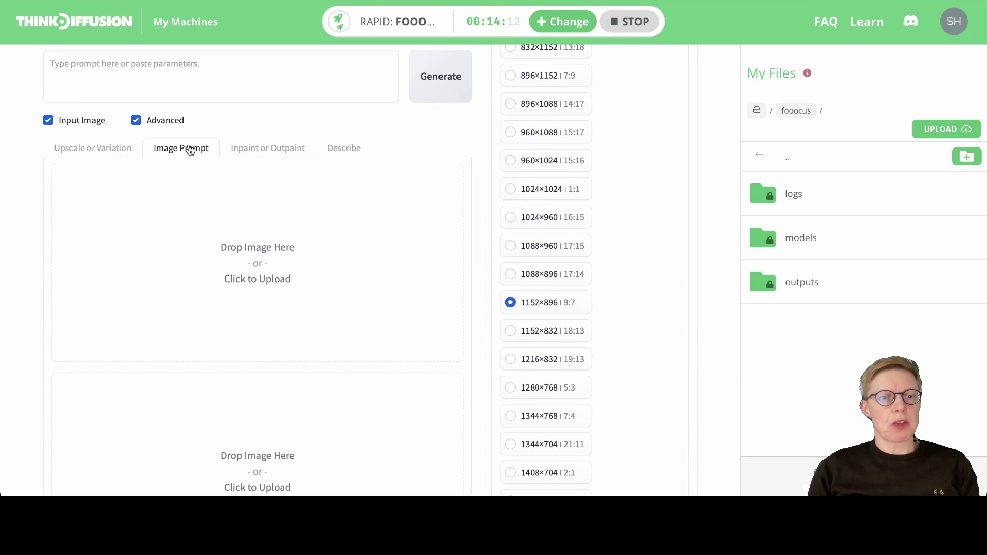
scroll(169, 236, "down", 5)
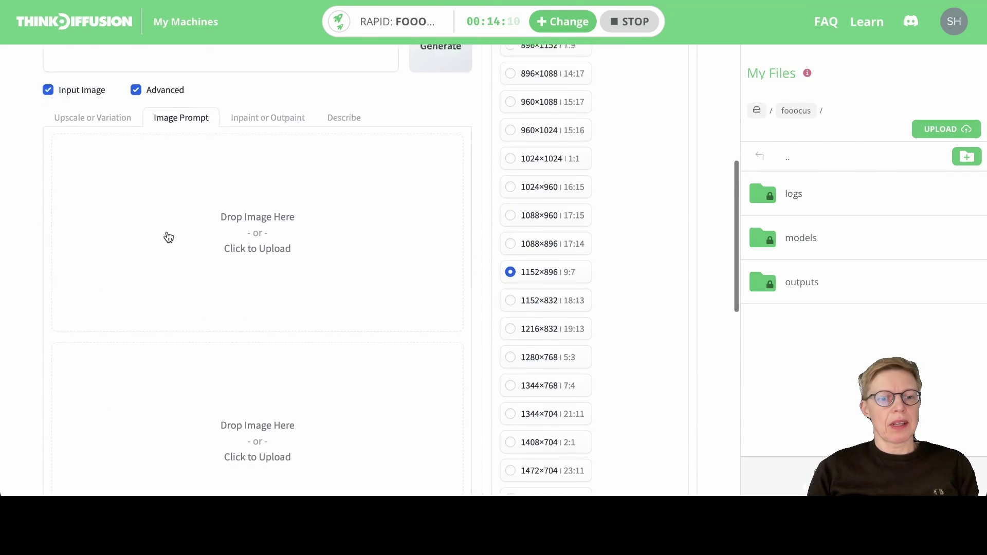
scroll(169, 237, "up", 7)
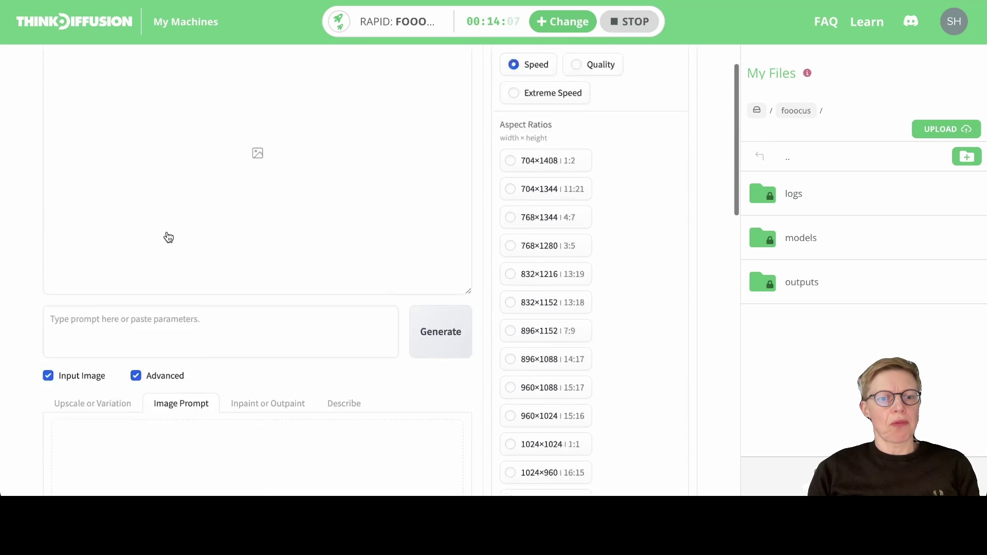
scroll(169, 237, "down", 6)
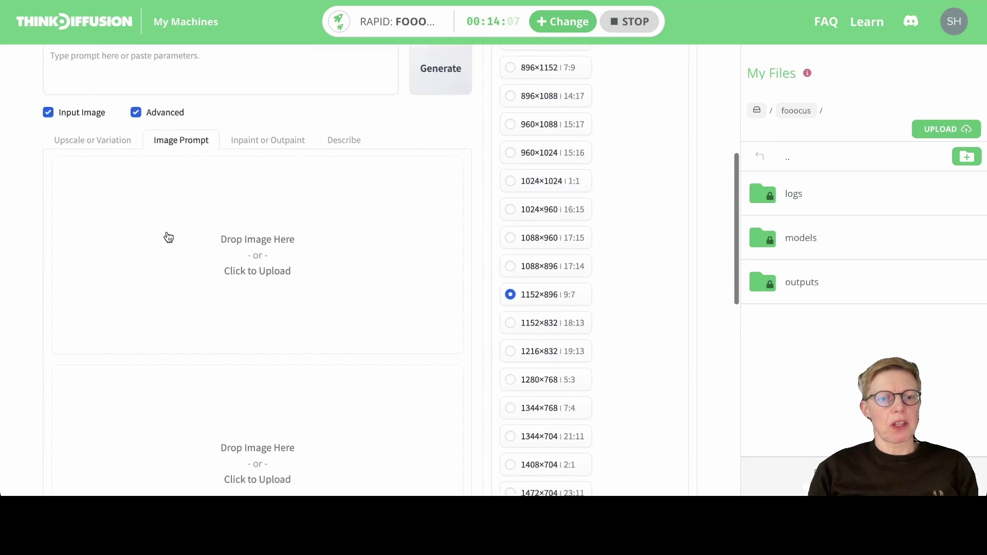
left_click(242, 173)
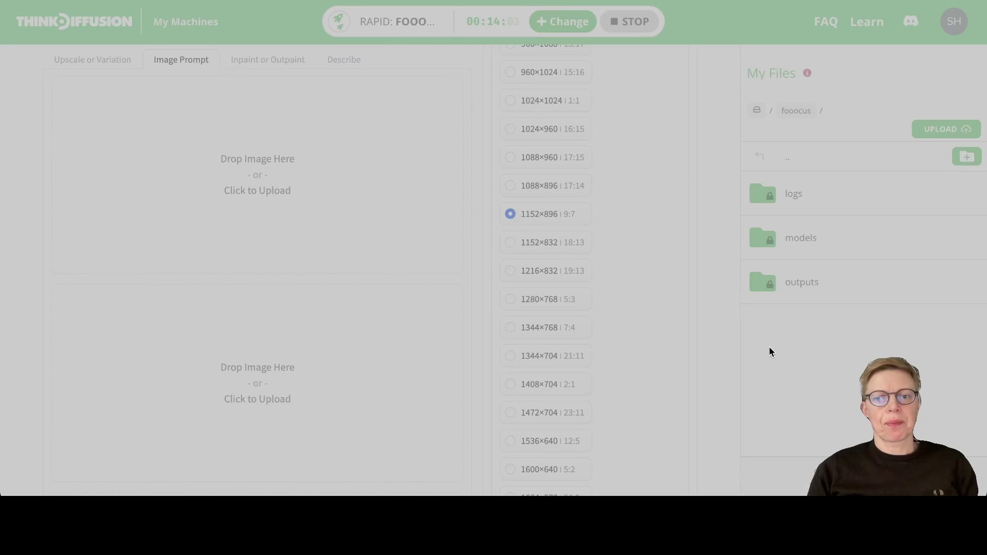
key("Return")
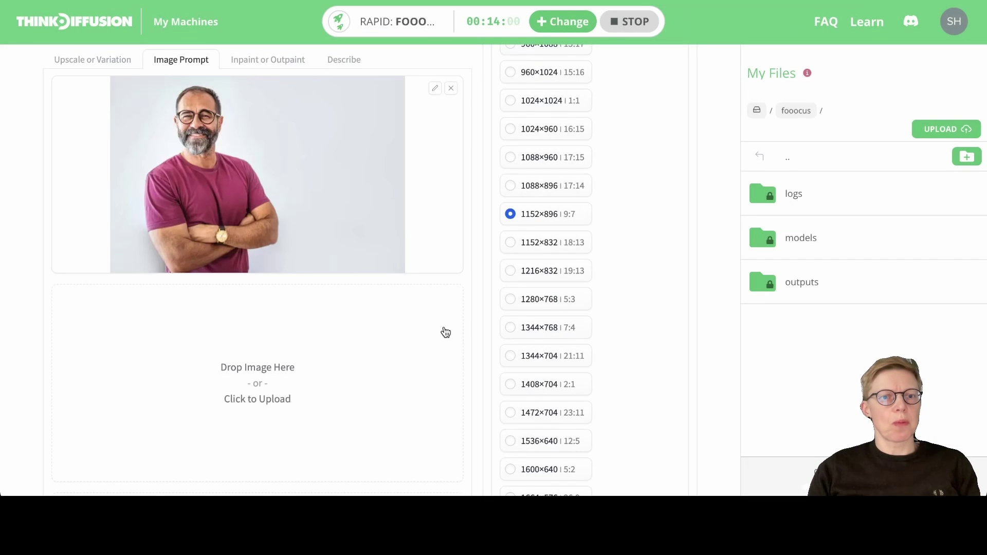
scroll(311, 216, "up", 5)
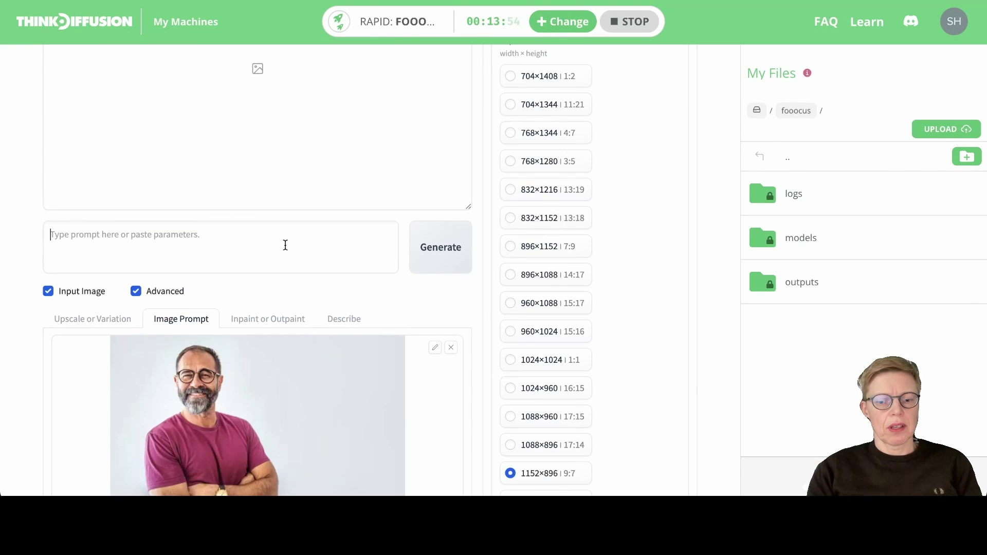
Enter 'Marvel ironman from the movie' as the text prompt
type("Marvel")
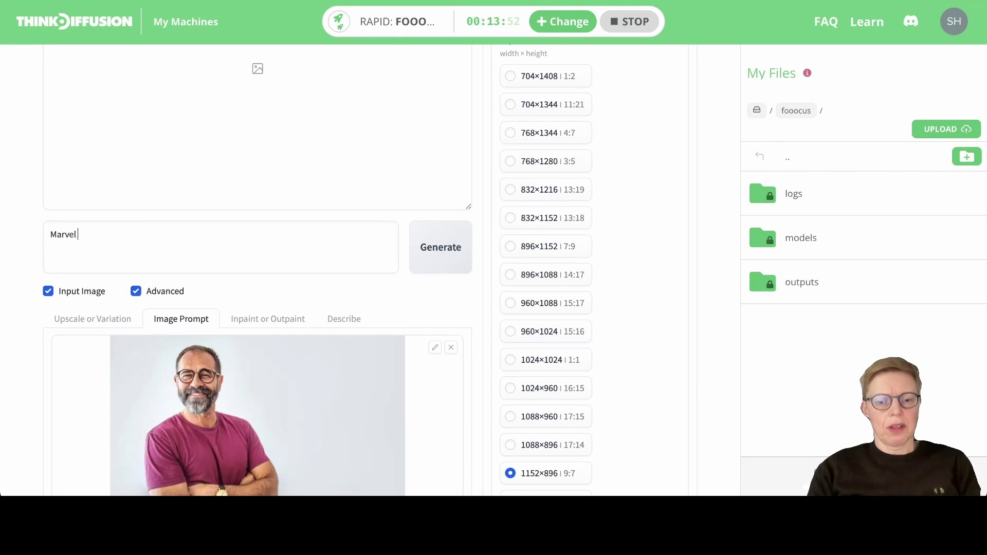
type(" ironman ")
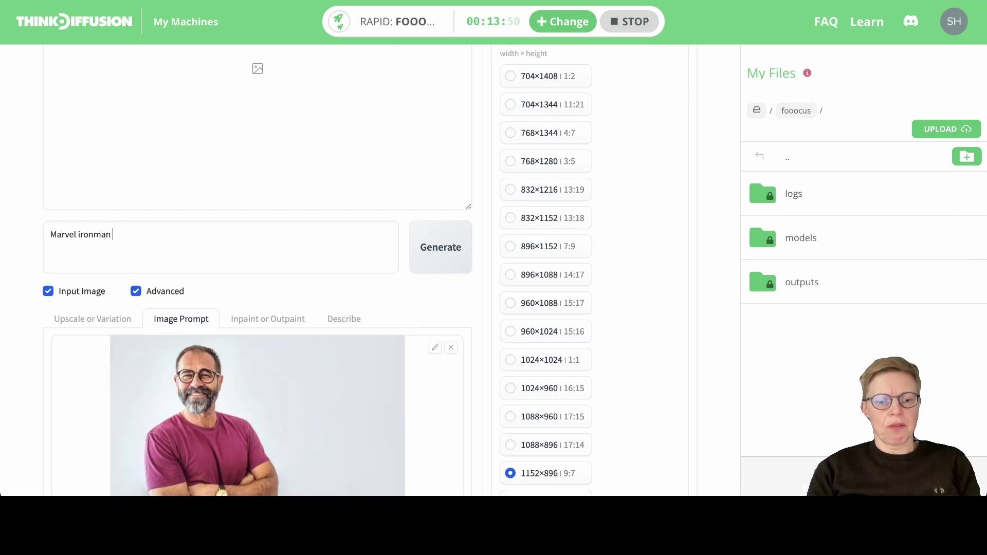
type("from the mo")
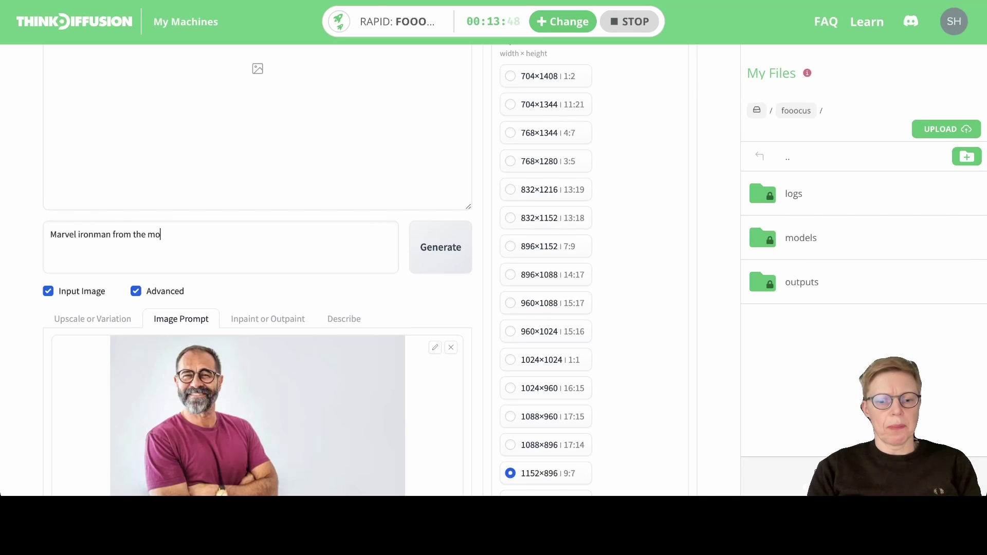
type("vie")
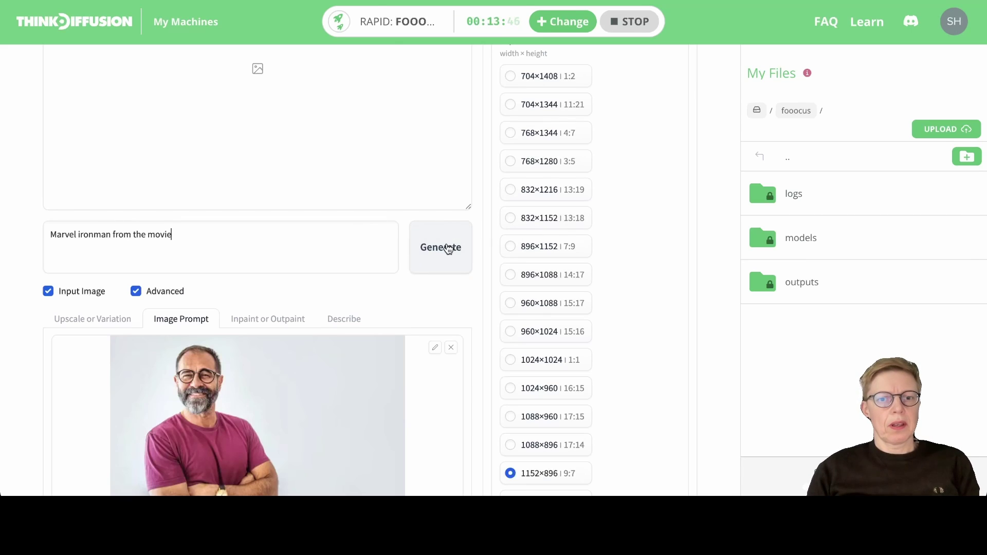
scroll(392, 380, "down", 2)
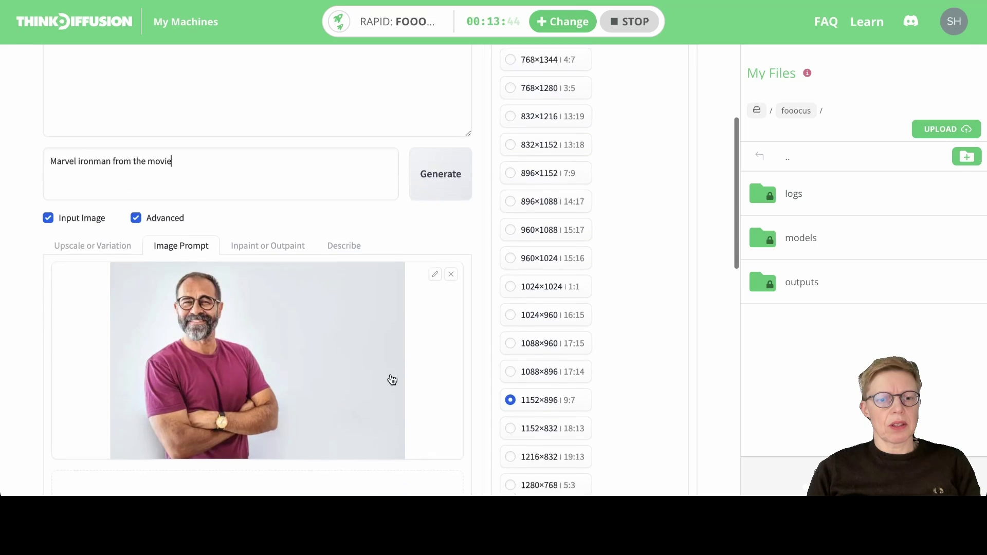
scroll(392, 380, "down", 7)
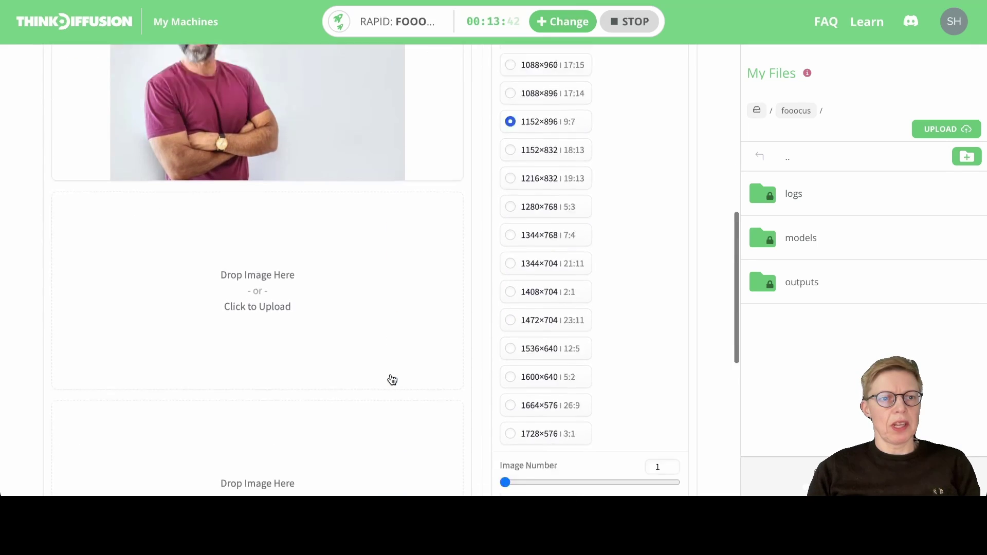
scroll(392, 379, "down", 10)
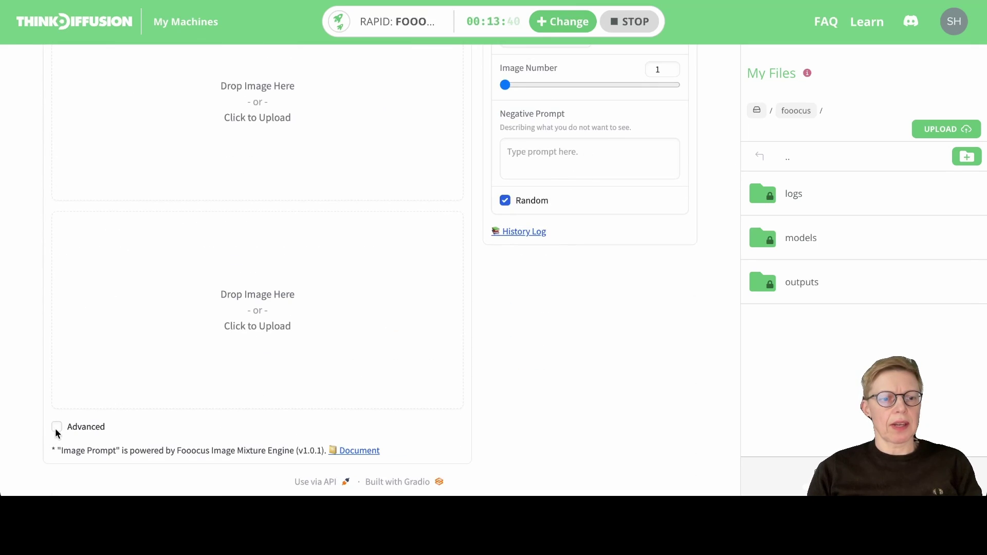
Set the portrait's image prompt to FaceSwap with Stop At 0.9 and Weight 1.1
left_click(57, 427)
scroll(57, 432, "up", 20)
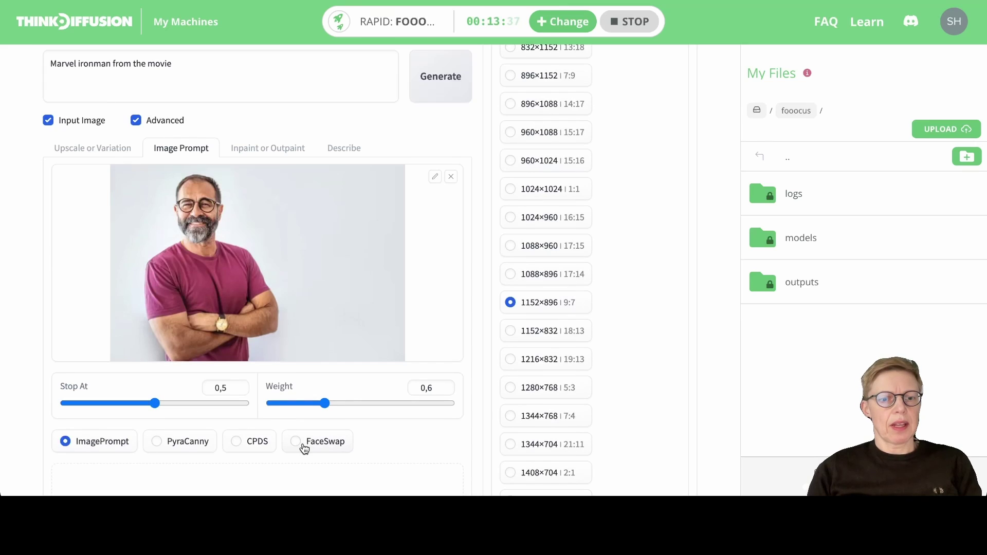
left_click(325, 446)
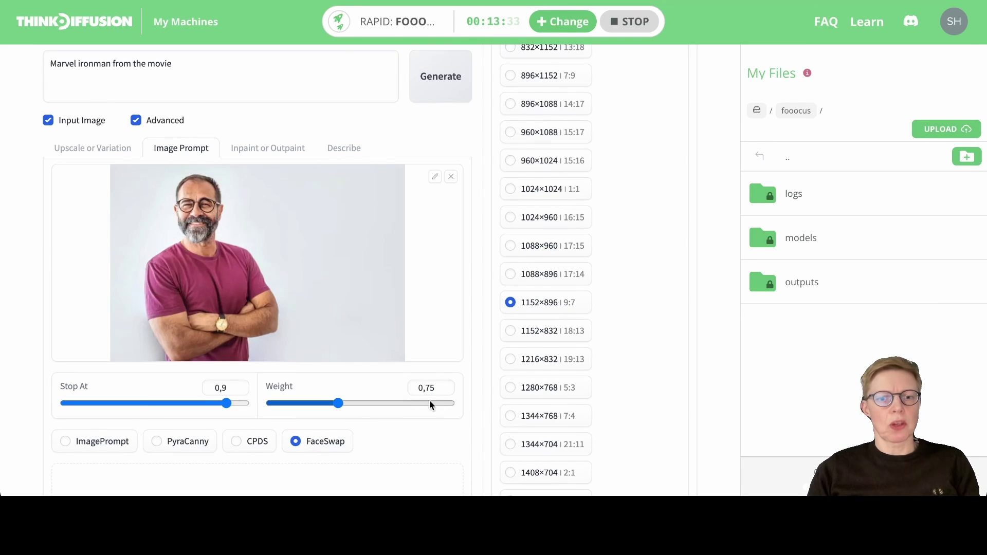
left_click_drag(414, 388, 437, 386)
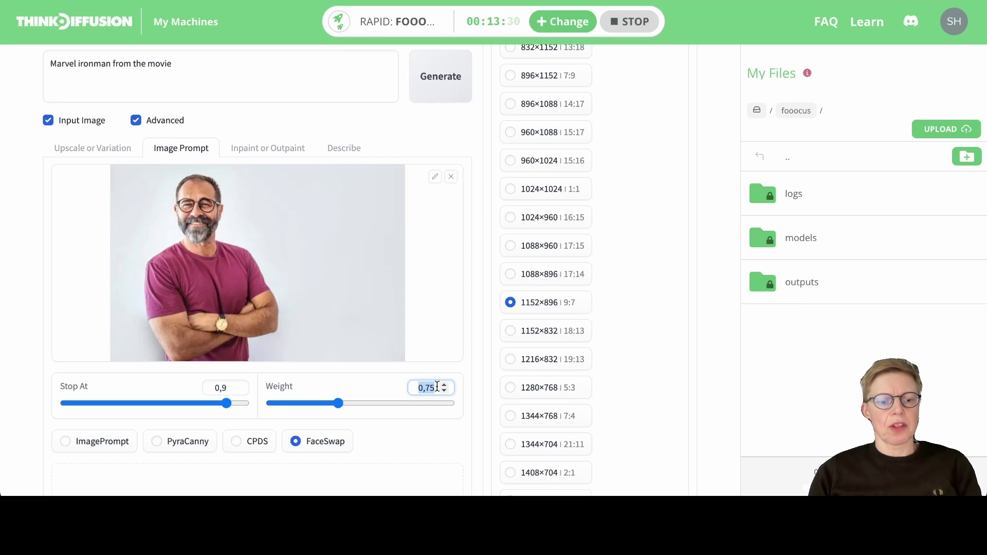
type("1")
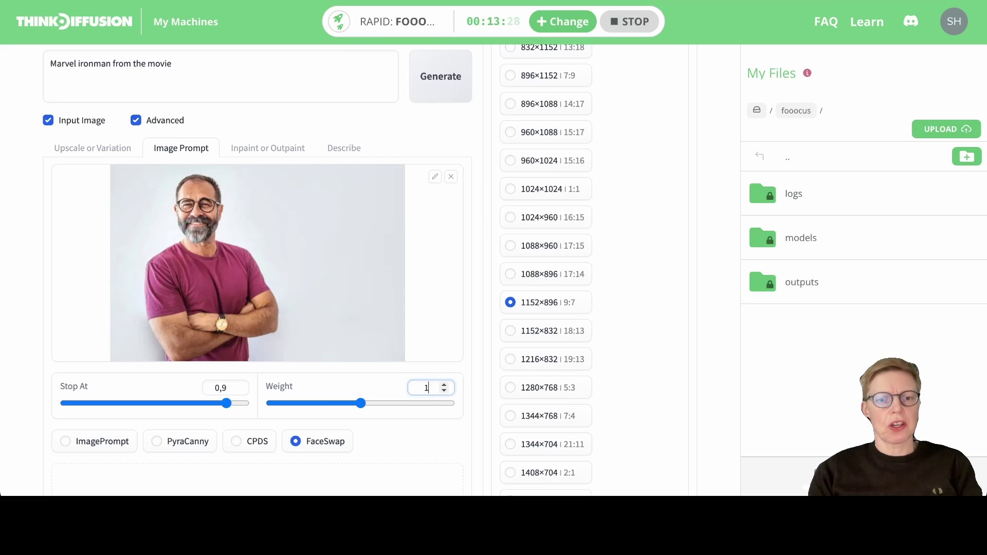
type(",1")
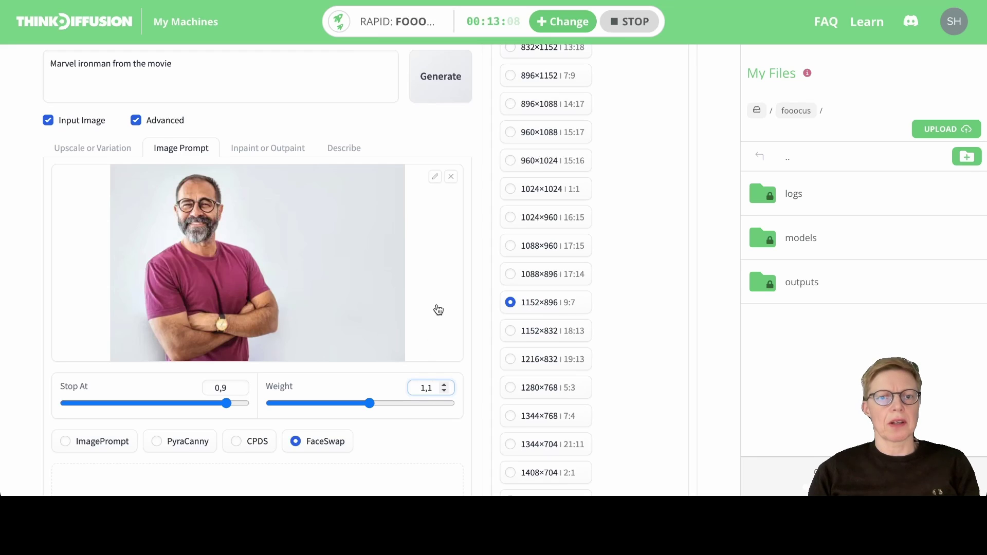
scroll(434, 256, "up", 1)
scroll(433, 256, "up", 2)
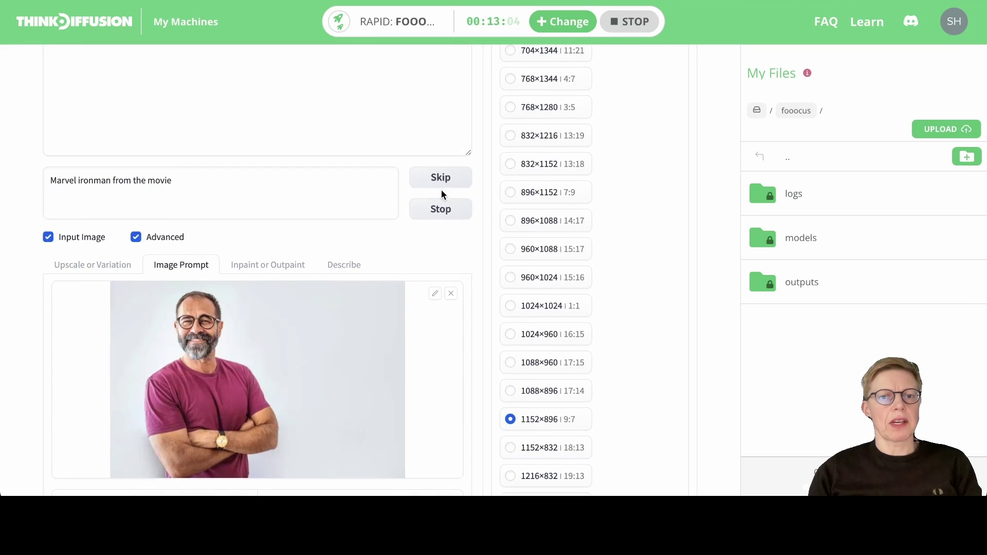
Scroll up to watch the Iron Man desert image finish generating
scroll(441, 193, "up", 3)
scroll(441, 194, "up", 2)
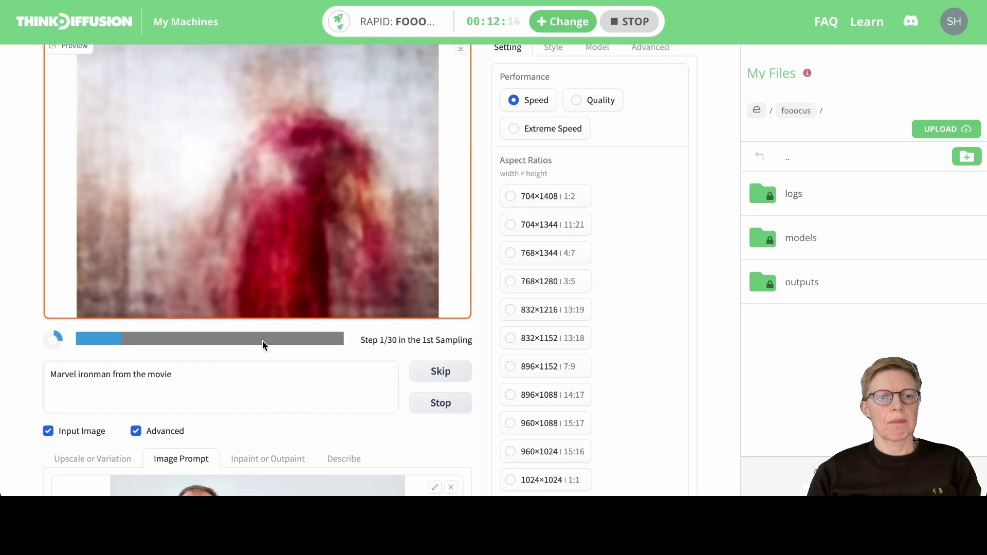
scroll(366, 202, "up", 1)
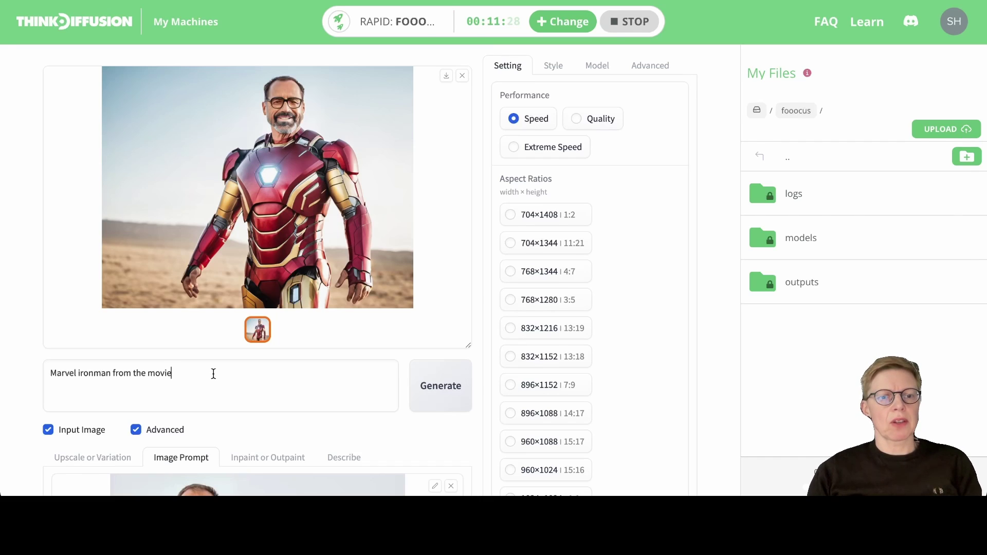
Replace the prompt with 'buzz lightyear' and generate the Buzz Lightyear image
left_click_drag(210, 374, 24, 374)
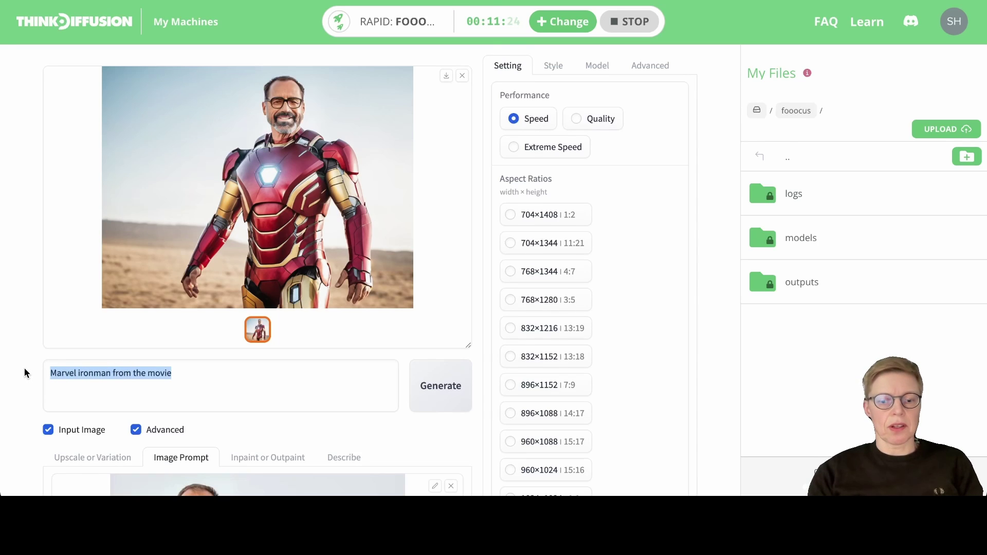
type("buzz lightyear")
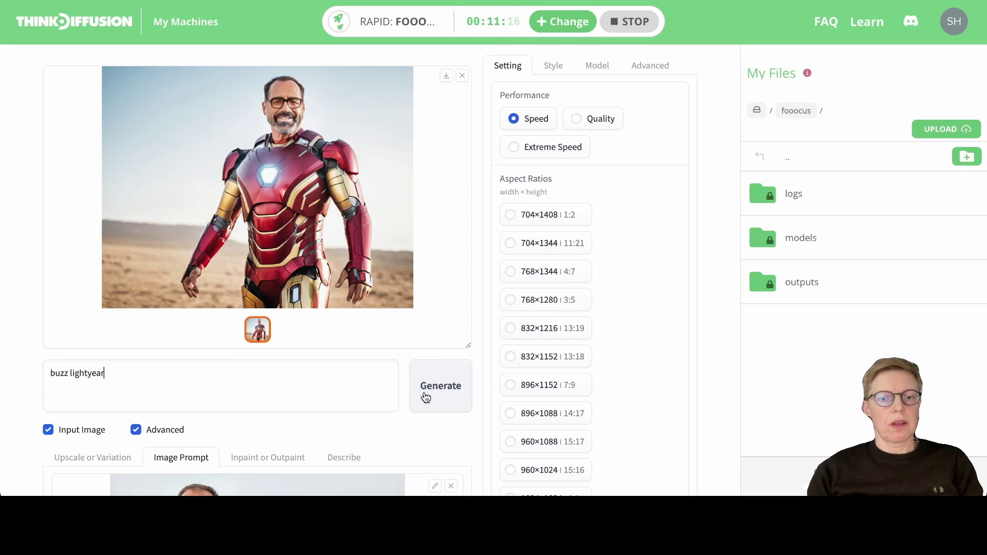
left_click(452, 391)
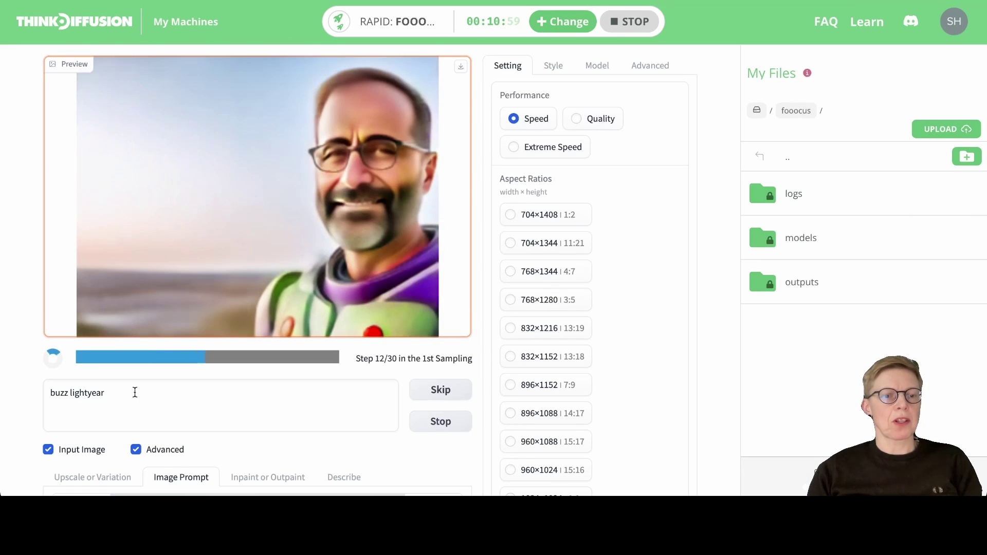
Replace the prompt with 'a knight in armor with sword lifted and a shield' and generate
left_click_drag(134, 392, 1, 392)
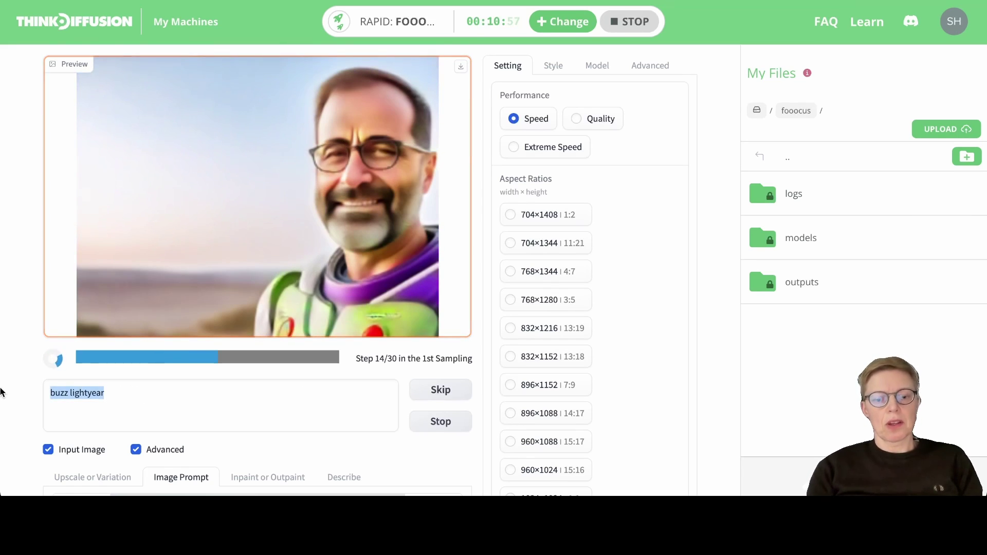
type("a ")
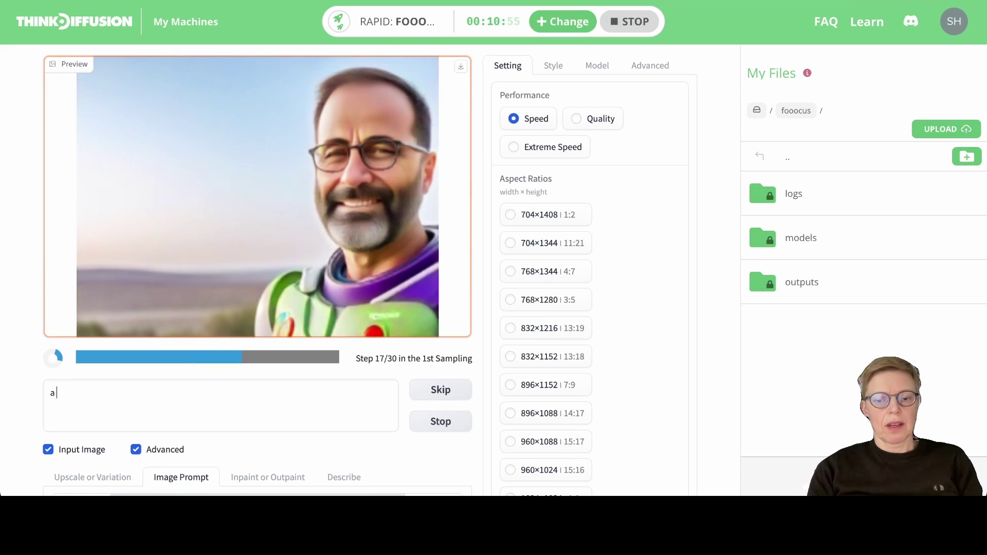
type("knight in ")
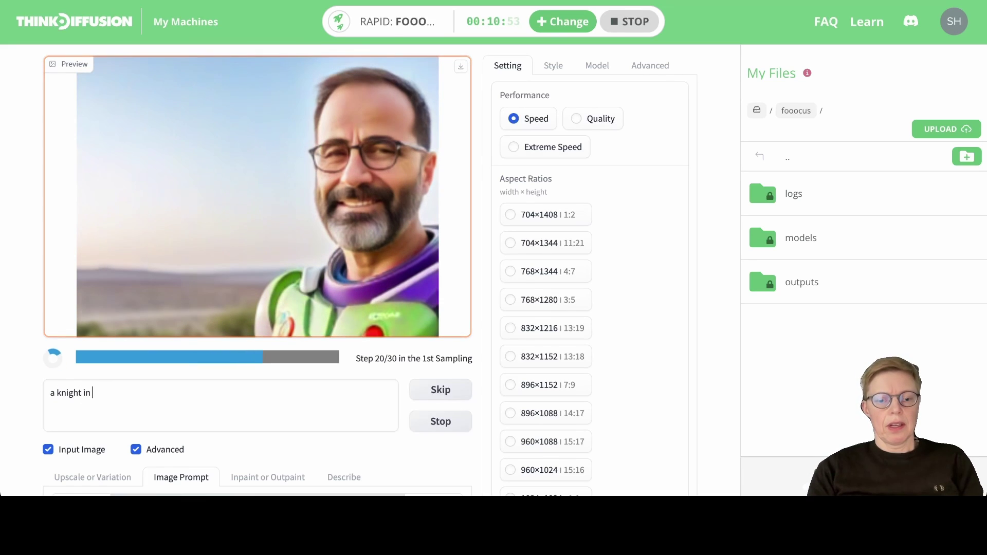
type("armor")
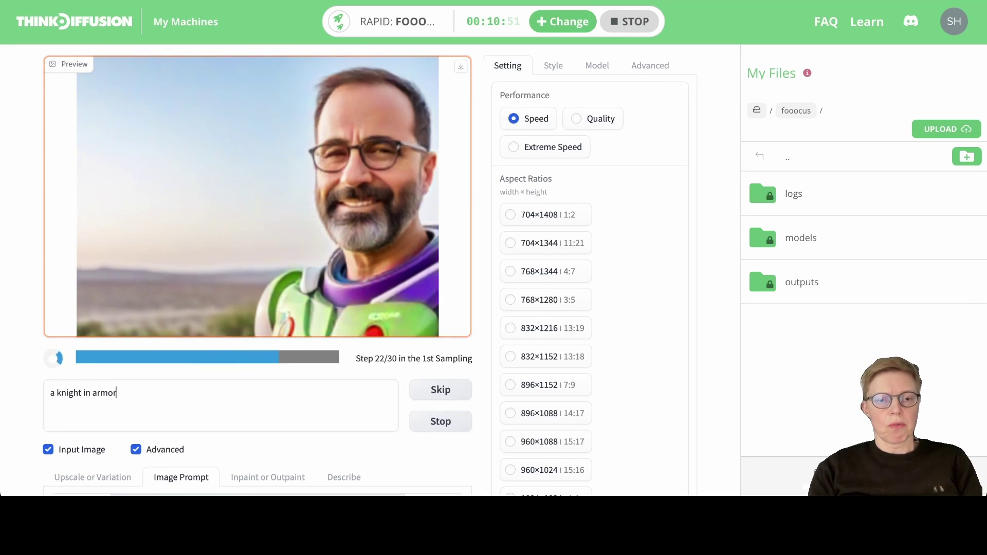
type(" with")
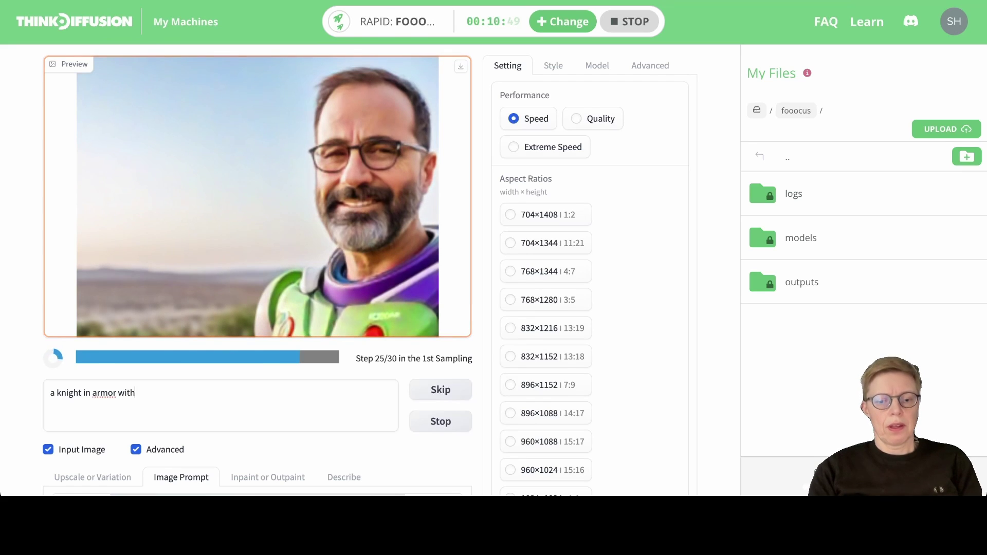
type(" sword ")
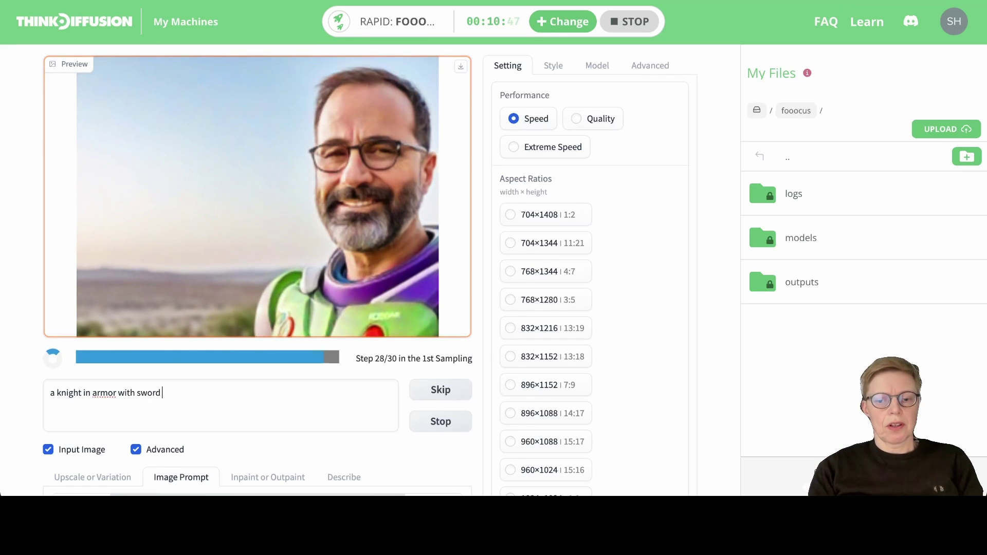
type("lifted a")
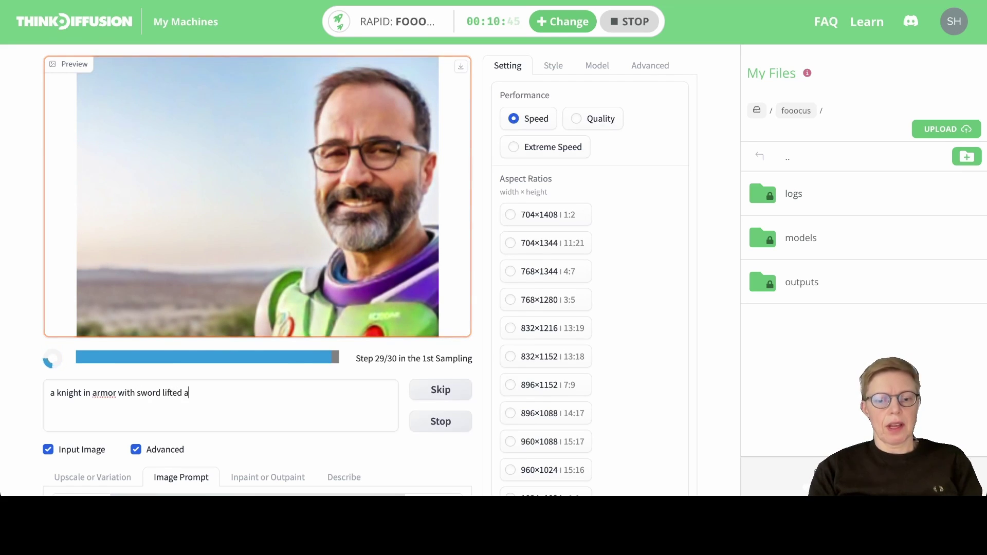
type("nd a shie")
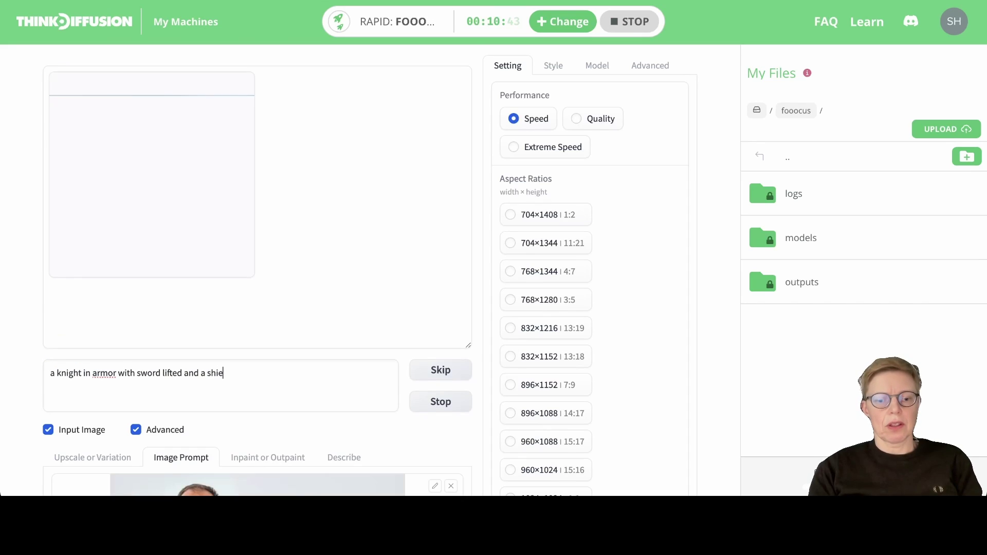
type("ld")
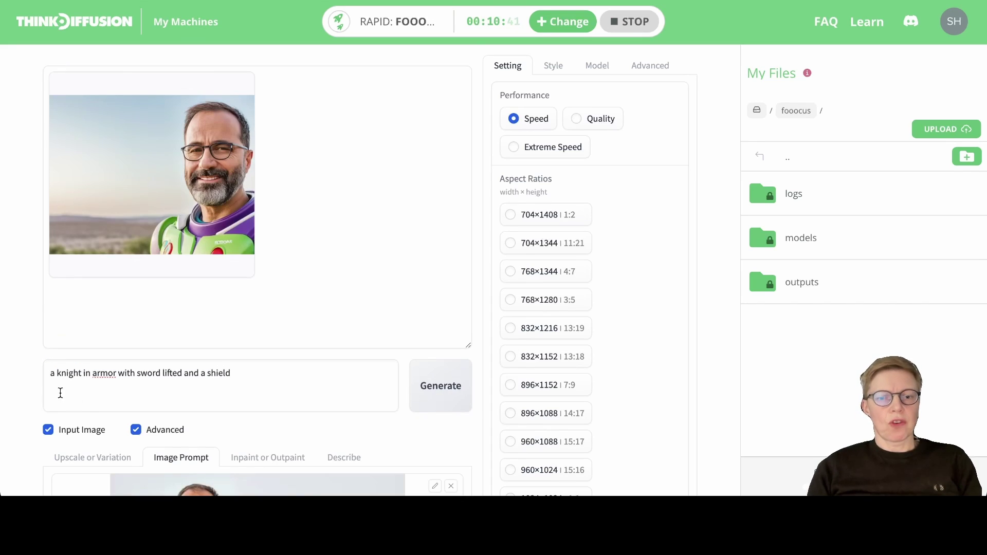
left_click(439, 387)
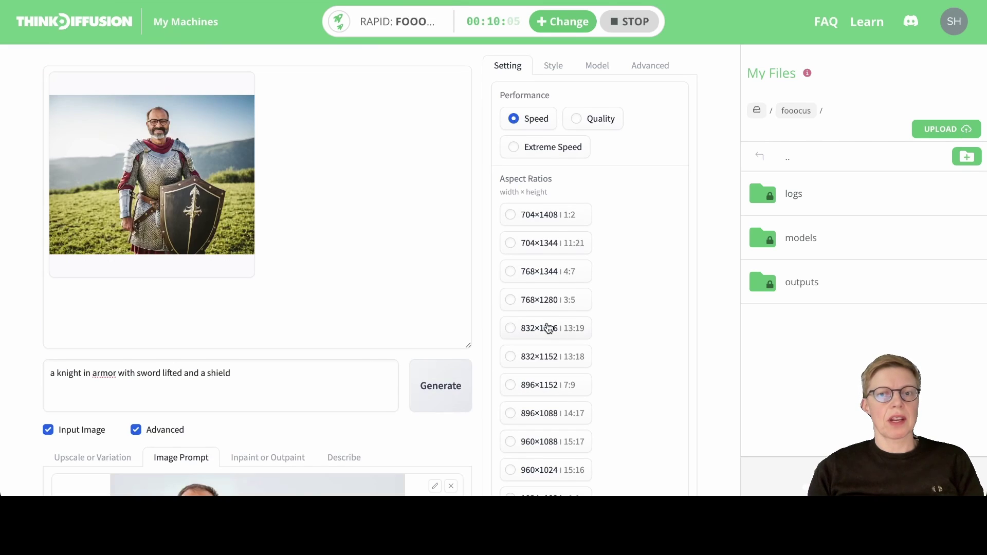
Review the Style presets and Model tab: ThinkDiffusionXL base, no refiner, offset LoRA at 0.1
left_click(552, 65)
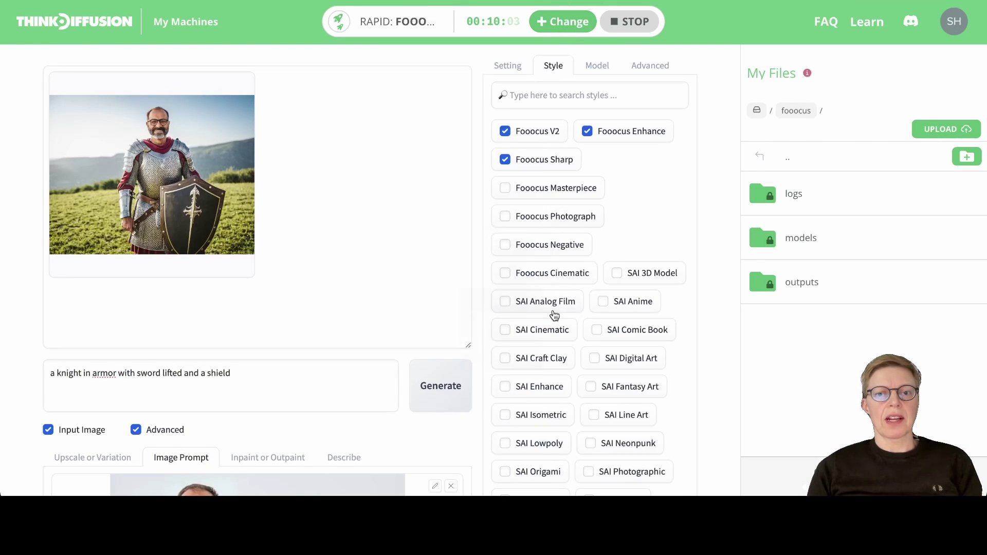
left_click(597, 64)
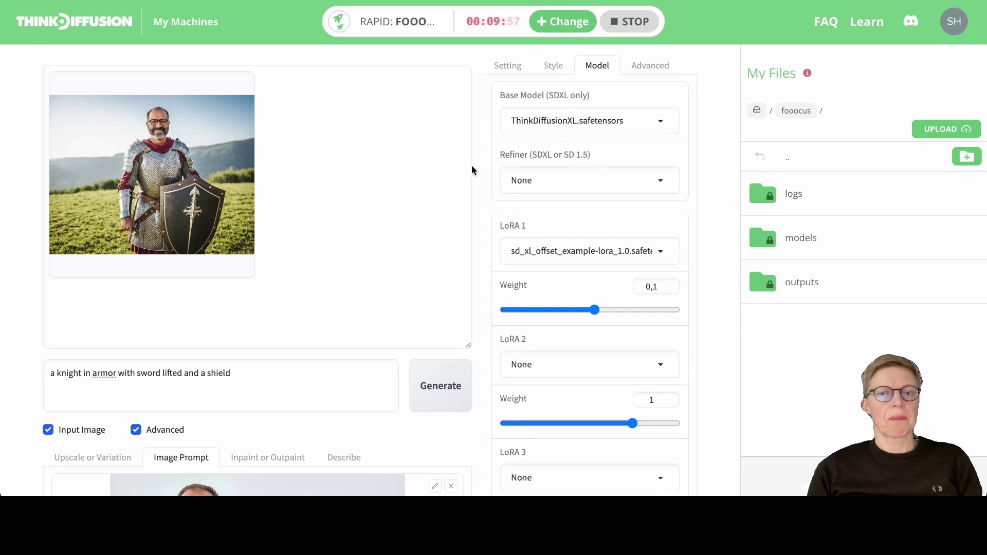
scroll(373, 211, "down", 3)
scroll(372, 215, "down", 5)
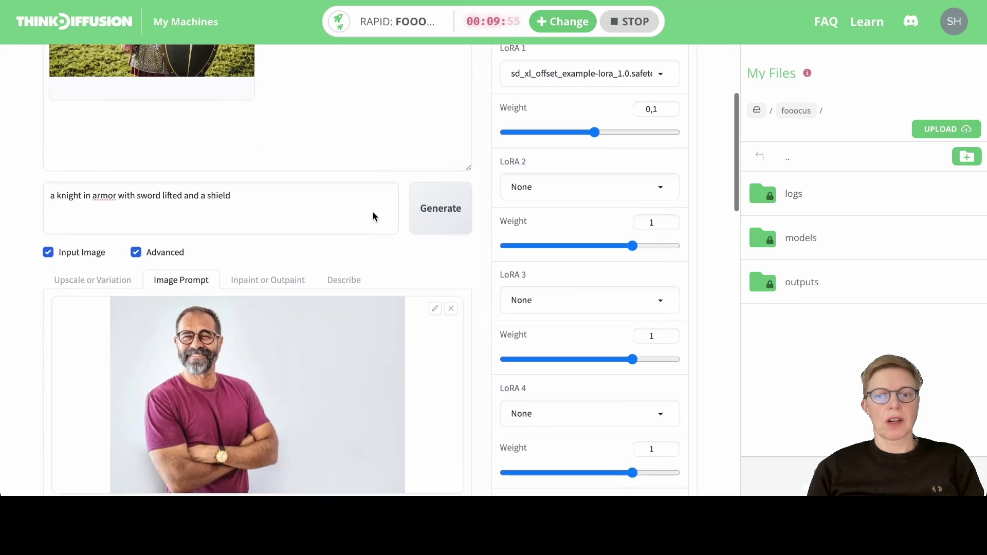
scroll(373, 216, "up", 1)
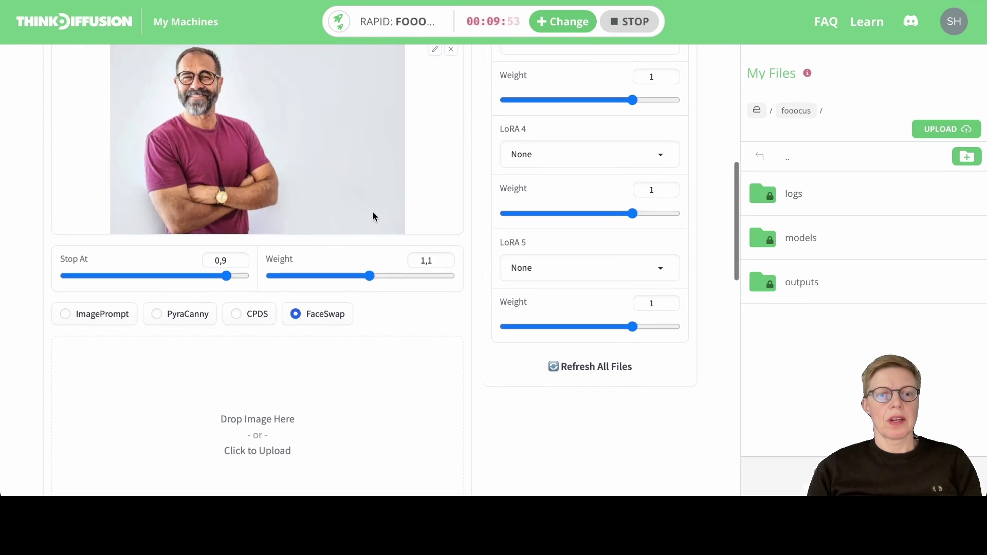
scroll(373, 215, "up", 7)
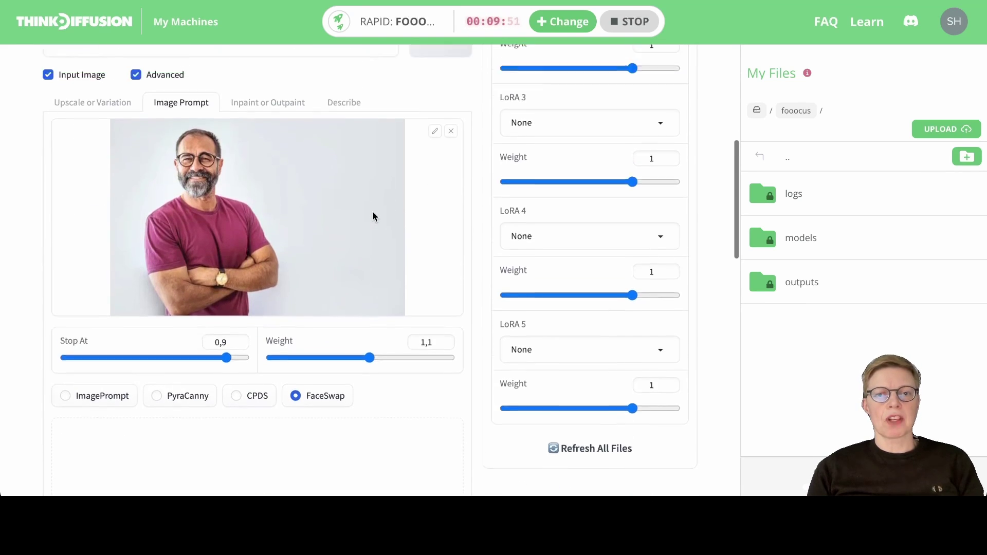
scroll(374, 213, "up", 1)
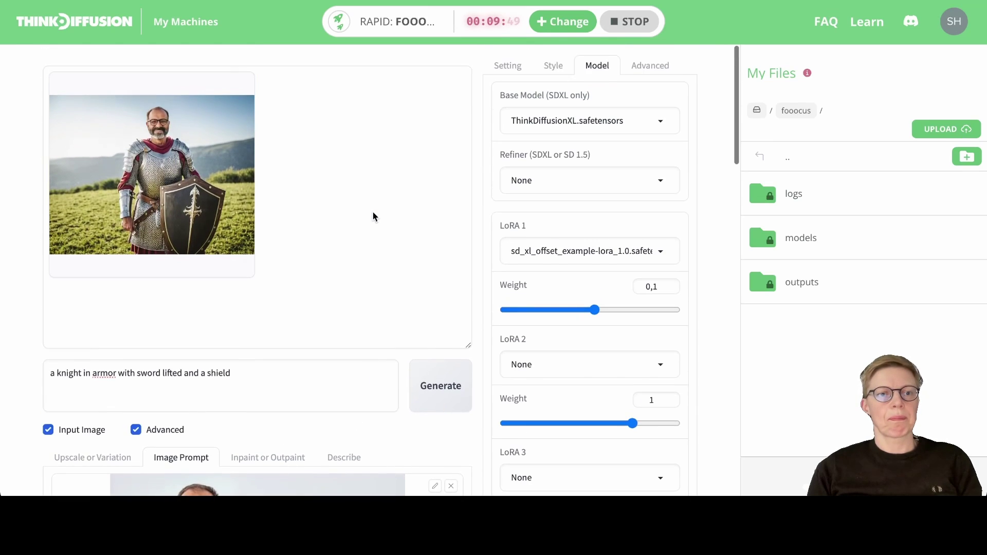